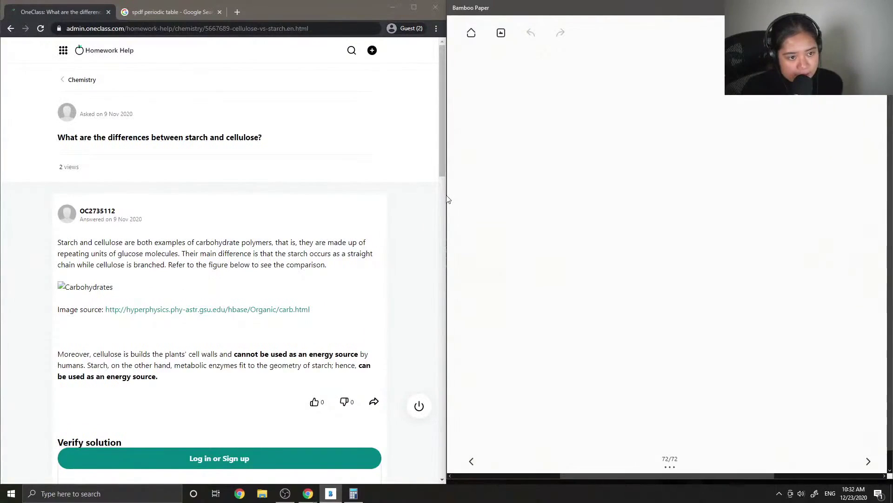
Step: Handwrite '11.)' at the top left and 'Starch vs Cellulose' across the page in black
mouse_move(463, 64)
left_mouse_down()
mouse_move(463, 86)
mouse_move(479, 104)
left_mouse_up()
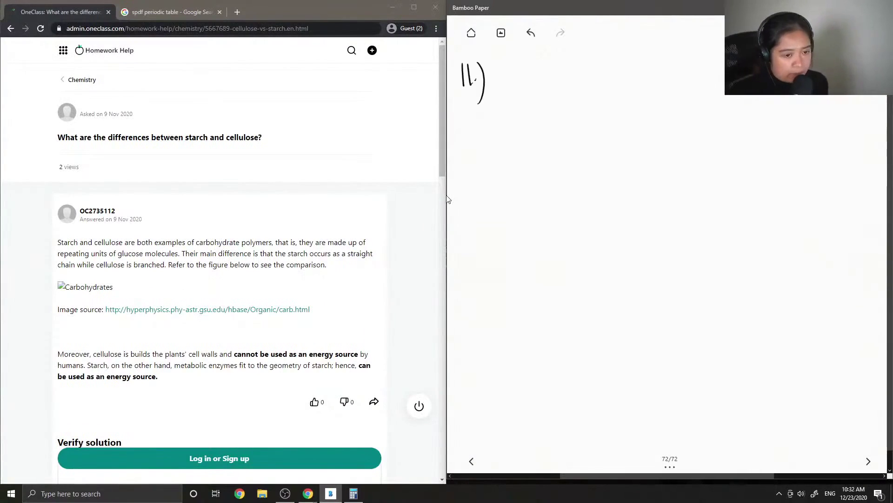
left_click(476, 152)
mouse_move(479, 149)
left_mouse_down()
mouse_move(468, 166)
mouse_move(537, 169)
left_mouse_up()
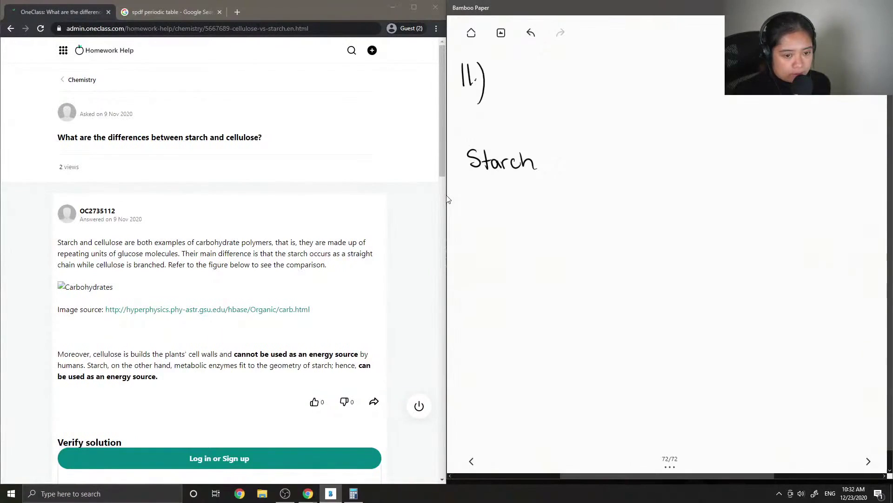
left_click_drag(614, 159, 625, 170)
mouse_move(704, 160)
left_mouse_down()
mouse_move(717, 175)
mouse_move(763, 163)
mouse_move(769, 173)
mouse_move(787, 172)
left_mouse_up()
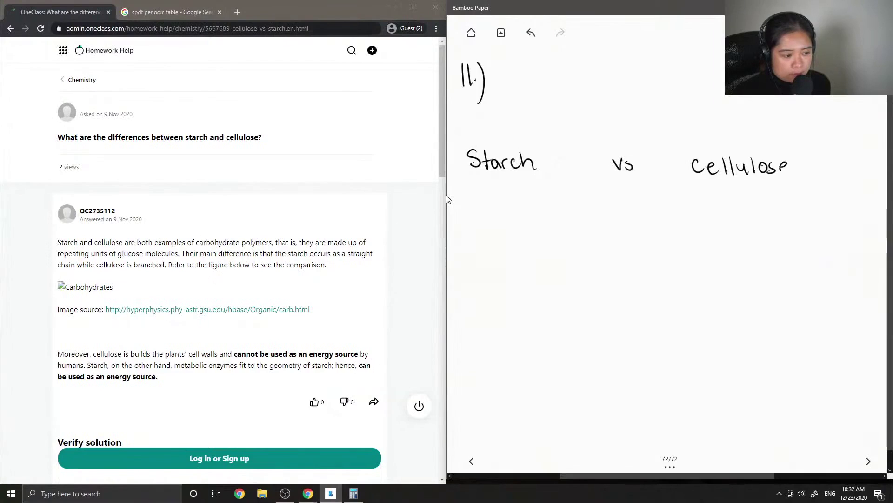
Step: In blue, write 'made up with glucose' above the heading
left_click(810, 32)
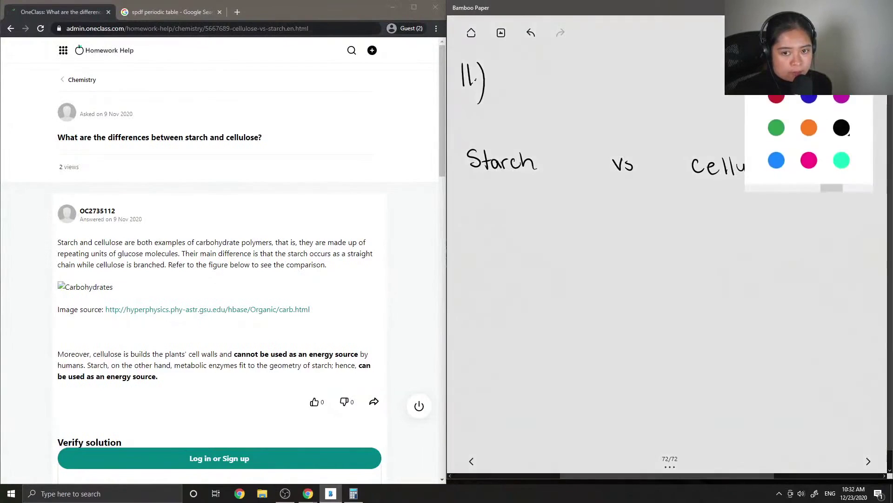
key("Escape")
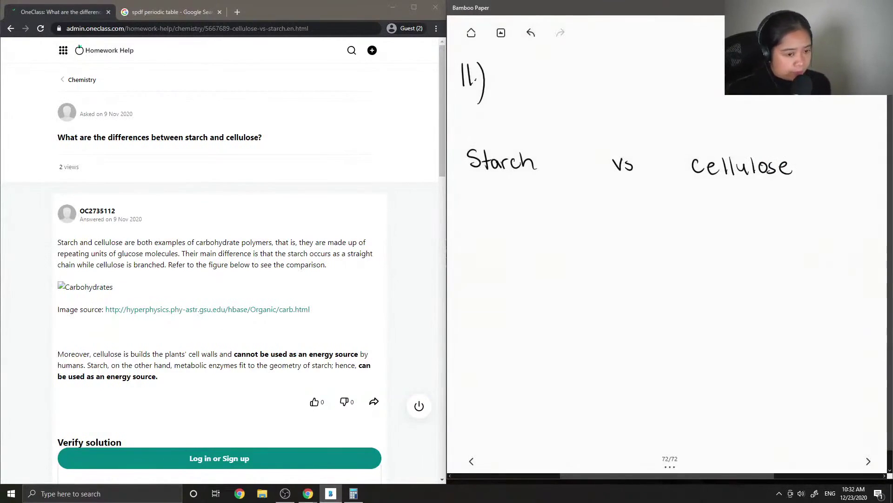
mouse_move(533, 102)
left_mouse_down()
mouse_move(563, 91)
mouse_move(577, 100)
mouse_move(629, 90)
mouse_move(655, 99)
left_mouse_up()
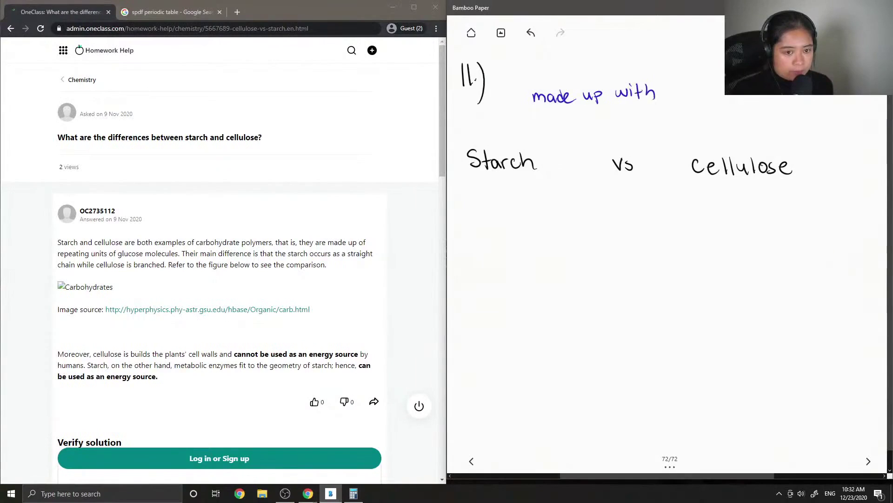
mouse_move(562, 116)
left_mouse_down()
mouse_move(557, 130)
mouse_move(584, 123)
left_mouse_up()
mouse_move(594, 115)
left_mouse_down()
mouse_move(590, 122)
mouse_move(597, 118)
left_mouse_up()
mouse_move(605, 113)
left_mouse_down()
mouse_move(599, 121)
mouse_move(646, 114)
left_mouse_up()
Step: Add 'monomers' and draw arrows from the note to Starch and Cellulose
left_click_drag(652, 120, 681, 119)
mouse_move(680, 116)
left_mouse_down()
mouse_move(693, 122)
mouse_move(691, 151)
left_mouse_up()
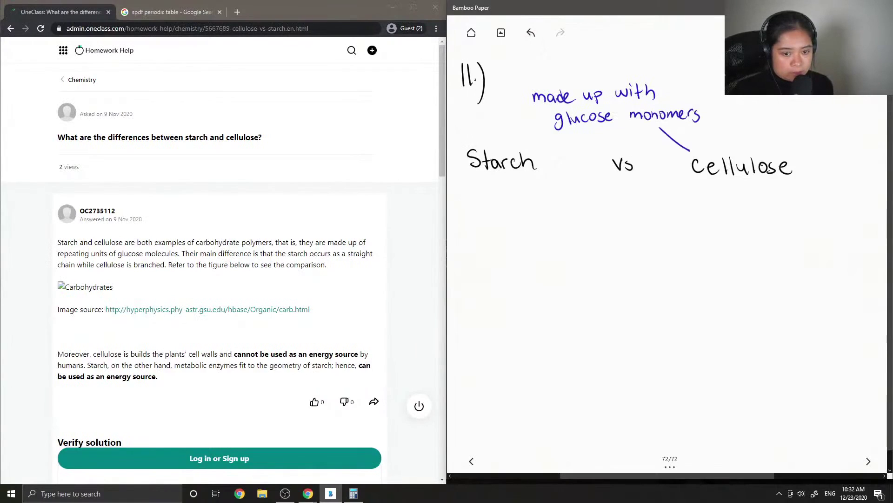
mouse_move(543, 121)
left_mouse_down()
mouse_move(521, 146)
mouse_move(532, 144)
left_mouse_up()
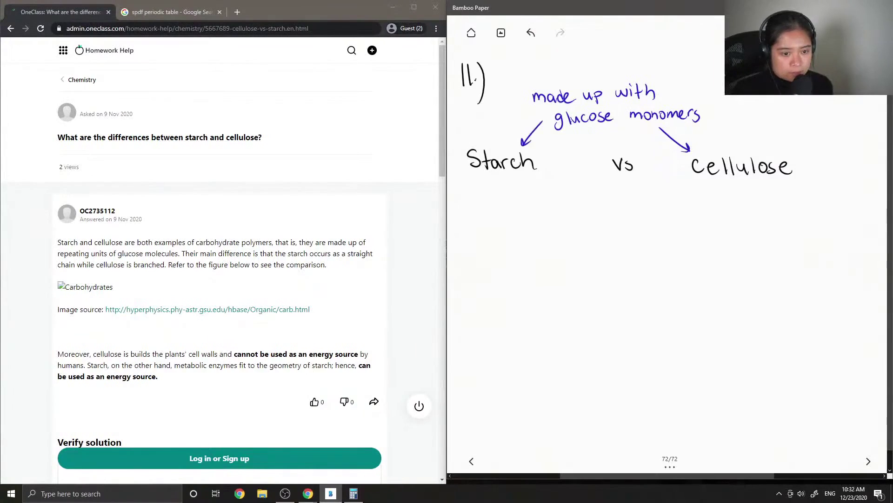
left_click(808, 32)
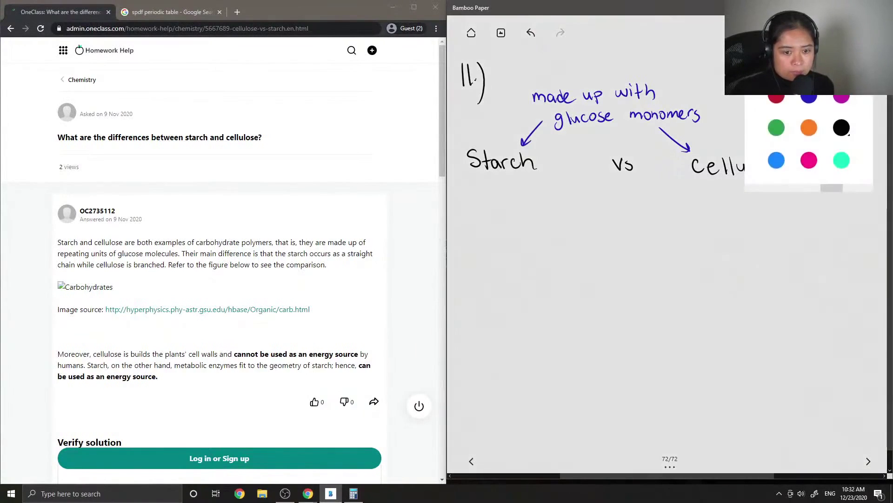
Step: In black, draw a vertical column divider and a line under the heading
left_click(775, 163)
mouse_move(631, 181)
left_mouse_down()
mouse_move(619, 219)
mouse_move(646, 445)
left_mouse_up()
left_click_drag(462, 178, 825, 188)
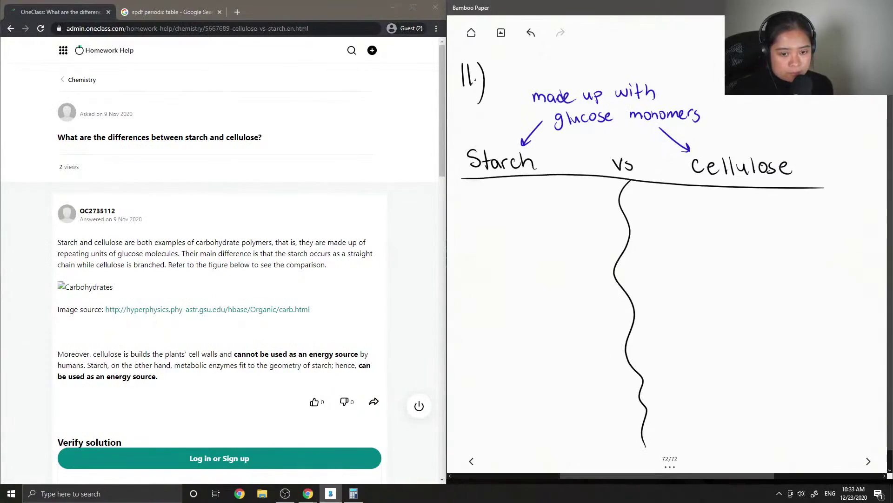
Step: Write '- alpha-1,4 linkage' in red under Starch
left_click(807, 32)
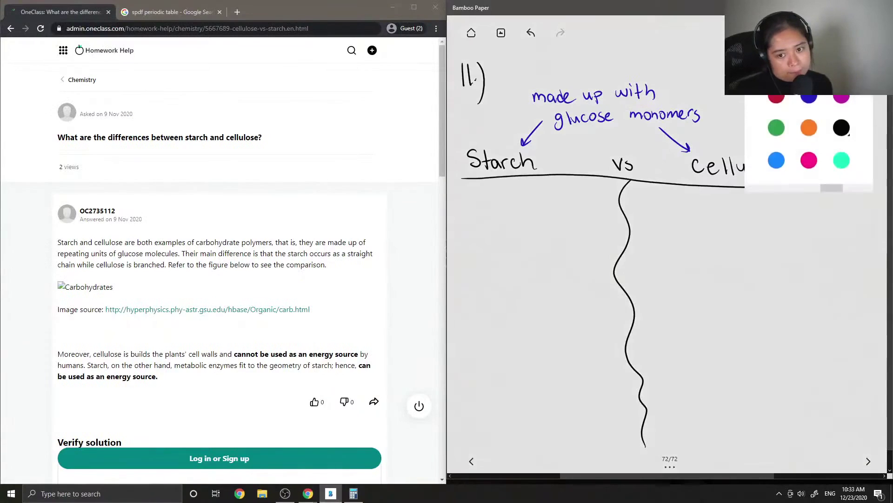
left_click(777, 97)
left_click_drag(454, 201, 463, 199)
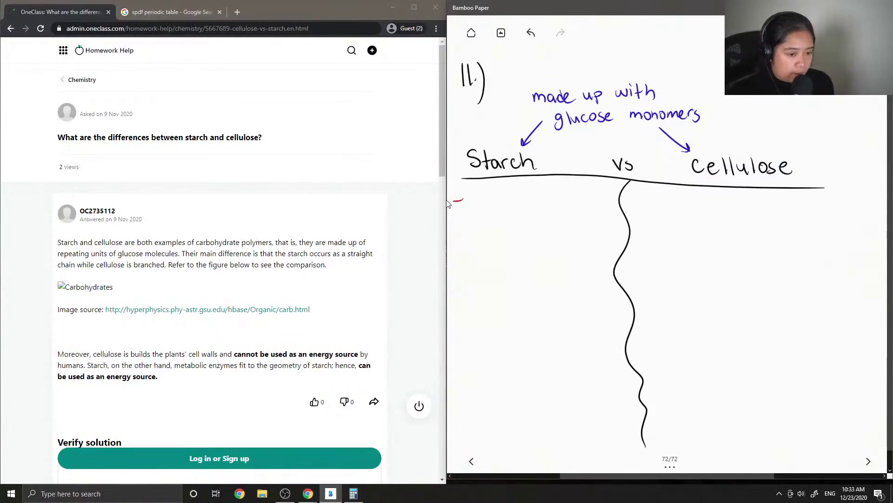
mouse_move(475, 199)
left_mouse_down()
mouse_move(484, 209)
mouse_move(489, 201)
mouse_move(519, 209)
left_mouse_up()
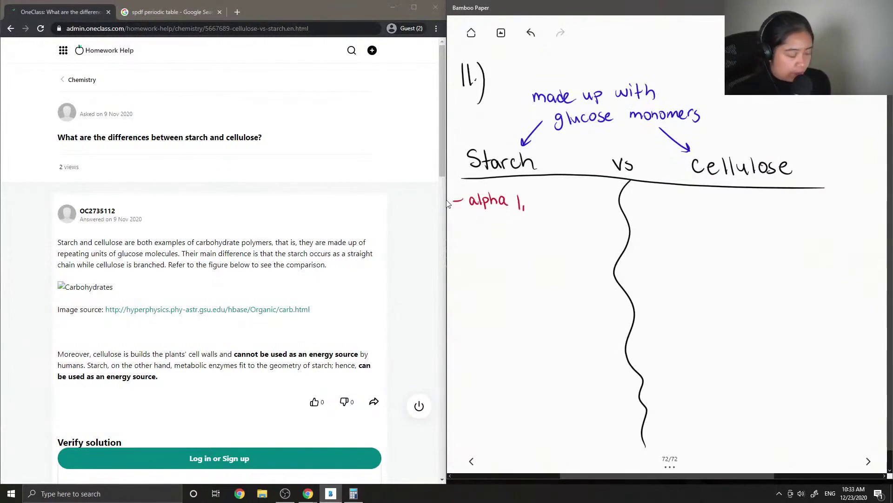
mouse_move(532, 195)
left_mouse_down()
mouse_move(534, 211)
mouse_move(515, 200)
mouse_move(562, 206)
left_mouse_up()
mouse_move(569, 195)
left_mouse_down()
mouse_move(570, 207)
mouse_move(587, 213)
mouse_move(605, 204)
left_mouse_up()
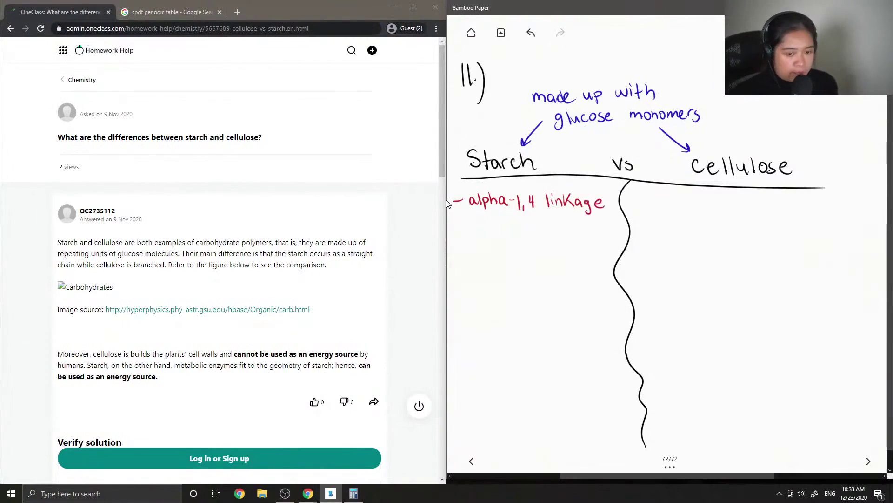
Step: Write 'beta 1,4 linkages' in red under Cellulose
left_click_drag(657, 194, 674, 211)
mouse_move(678, 197)
left_mouse_down()
mouse_move(679, 209)
mouse_move(693, 210)
left_mouse_up()
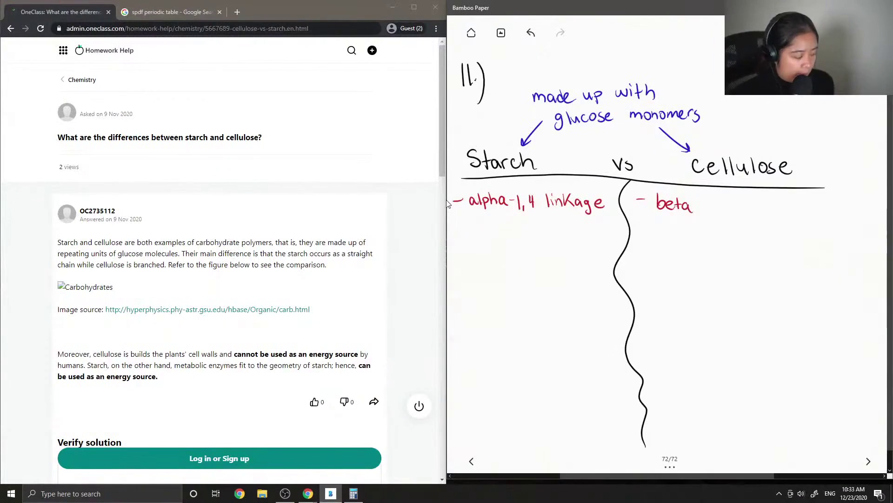
left_click_drag(710, 208, 724, 206)
mouse_move(723, 197)
left_mouse_down()
mouse_move(722, 212)
mouse_move(758, 212)
left_mouse_up()
mouse_move(762, 200)
left_mouse_down()
mouse_move(762, 212)
mouse_move(786, 211)
mouse_move(789, 222)
left_mouse_up()
left_click_drag(794, 211, 802, 215)
left_click_drag(808, 209, 801, 219)
left_click(810, 33)
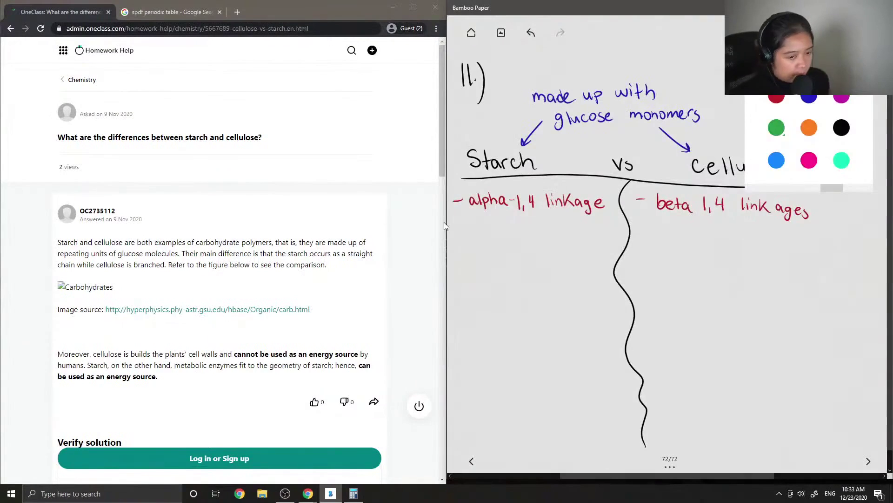
Step: Write '- Straight chained' in green under Starch
left_click(841, 127)
mouse_move(458, 227)
left_mouse_down()
mouse_move(479, 236)
mouse_move(502, 228)
mouse_move(515, 245)
left_mouse_up()
left_click_drag(521, 226, 531, 238)
mouse_move(533, 224)
left_mouse_down()
mouse_move(534, 238)
mouse_move(538, 227)
mouse_move(596, 244)
left_mouse_up()
left_click_drag(606, 227, 606, 241)
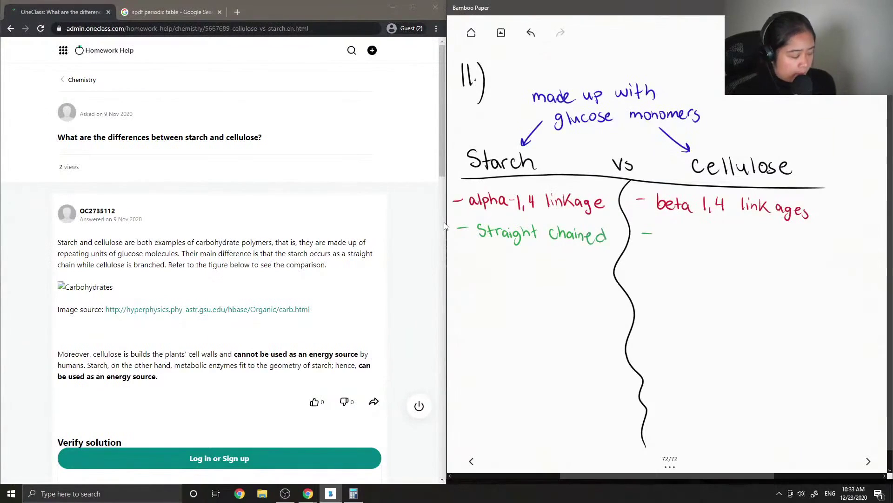
Step: Write '- branched chains' in green under Cellulose
mouse_move(669, 226)
left_mouse_down()
mouse_move(668, 242)
mouse_move(705, 244)
left_mouse_up()
mouse_move(707, 230)
left_mouse_down()
mouse_move(709, 244)
mouse_move(717, 243)
left_mouse_up()
left_click_drag(722, 238, 729, 245)
mouse_move(736, 232)
left_mouse_down()
mouse_move(729, 247)
mouse_move(757, 247)
left_mouse_up()
mouse_move(757, 240)
left_mouse_down()
mouse_move(770, 248)
mouse_move(776, 238)
mouse_move(800, 253)
left_mouse_up()
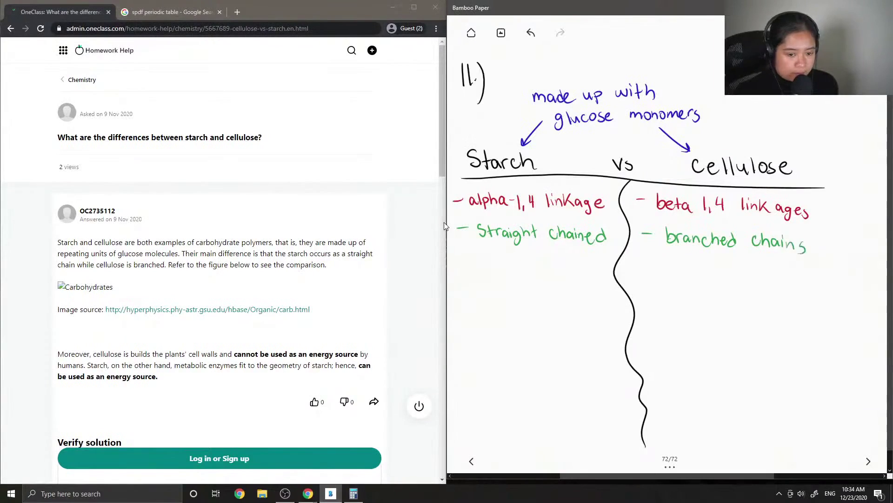
left_click(809, 32)
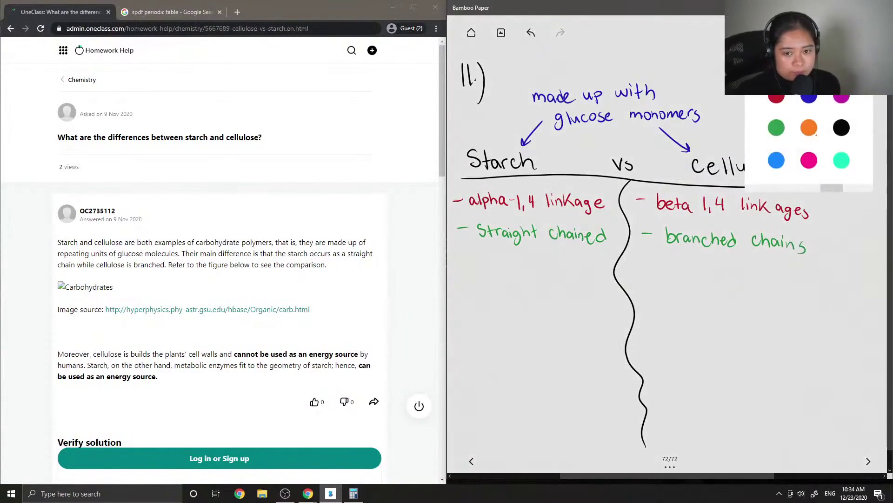
Step: Write '- easy to break down' in orange under Starch
left_click(809, 128)
left_click_drag(457, 258, 469, 257)
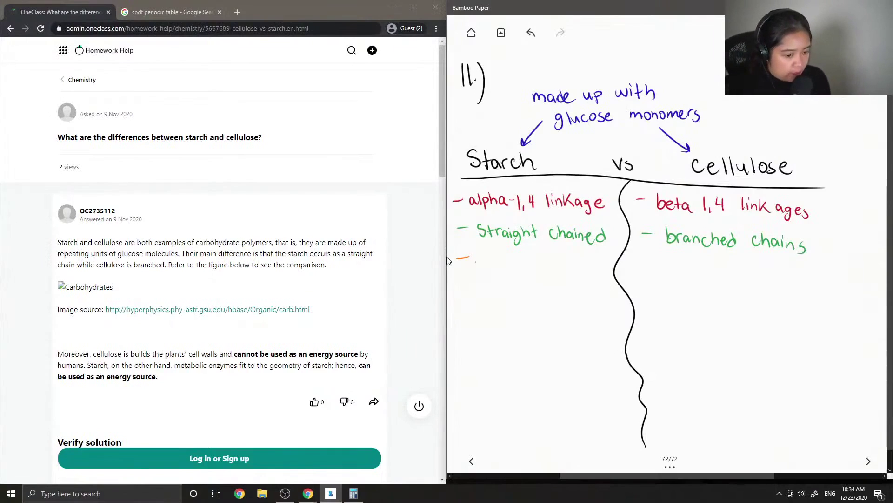
left_click_drag(476, 262, 496, 268)
mouse_move(504, 258)
left_mouse_down()
mouse_move(507, 274)
mouse_move(539, 262)
left_mouse_up()
mouse_move(475, 280)
left_mouse_down()
mouse_move(499, 298)
mouse_move(546, 301)
mouse_move(566, 290)
mouse_move(581, 304)
left_mouse_up()
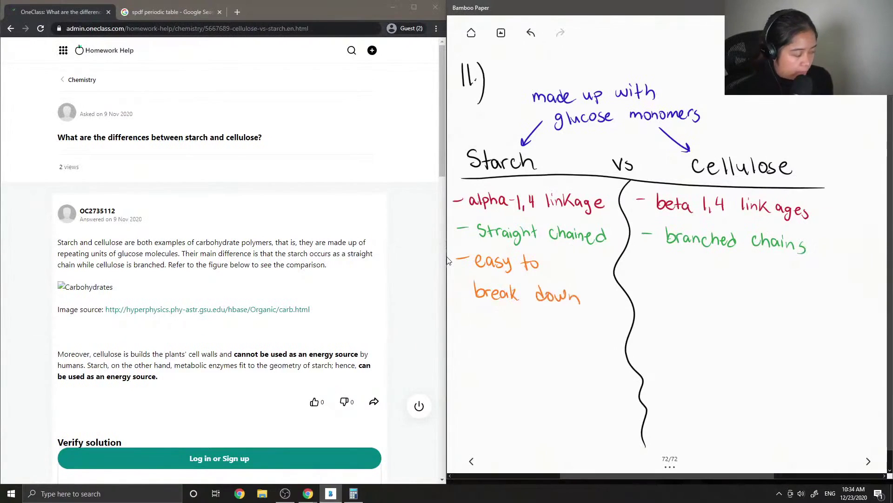
Step: Write 'difficult to break down' in orange under Cellulose
mouse_move(685, 254)
left_mouse_down()
mouse_move(685, 271)
mouse_move(749, 278)
left_mouse_up()
mouse_move(744, 270)
left_mouse_down()
mouse_move(780, 280)
mouse_move(785, 271)
left_mouse_up()
left_click_drag(786, 274, 786, 275)
mouse_move(684, 289)
left_mouse_down()
mouse_move(694, 303)
mouse_move(684, 304)
left_mouse_up()
left_click_drag(695, 295, 725, 305)
mouse_move(732, 298)
left_mouse_down()
mouse_move(756, 307)
mouse_move(781, 299)
left_mouse_up()
left_click_drag(783, 307, 789, 301)
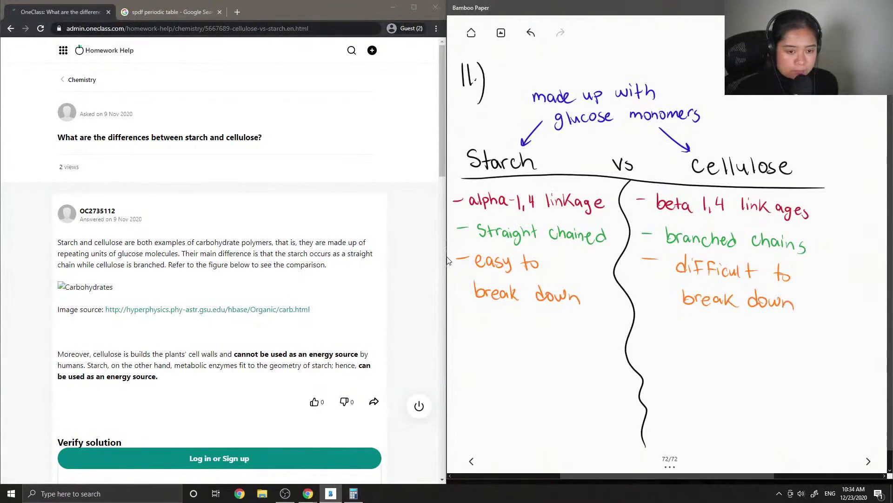
Step: Change the ink colour and start a new dash in the Starch column
left_click(810, 33)
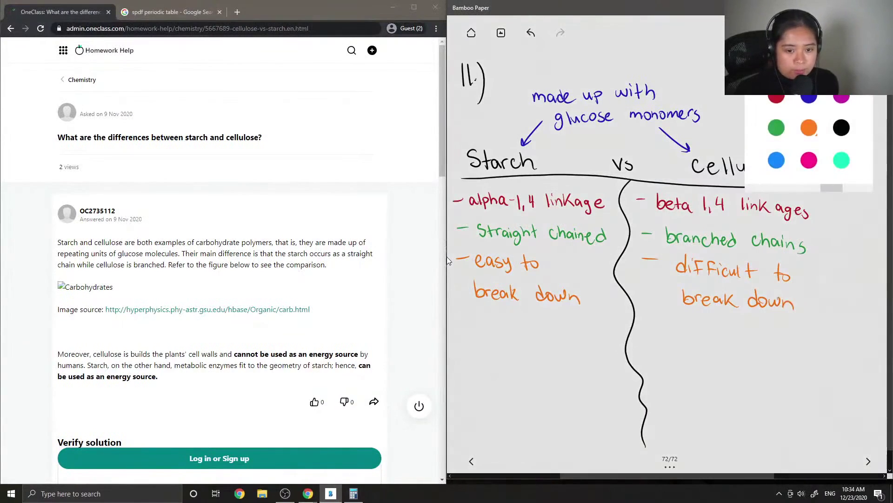
left_click(841, 127)
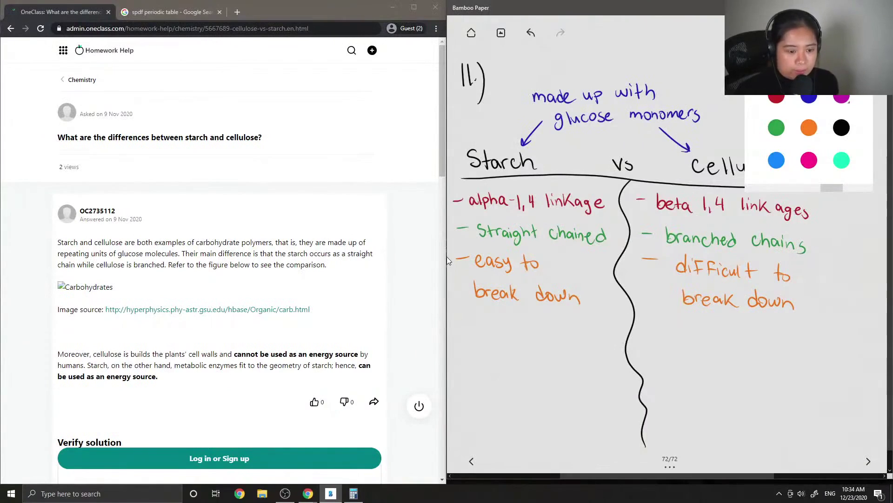
left_click(776, 97)
left_click_drag(452, 321, 466, 321)
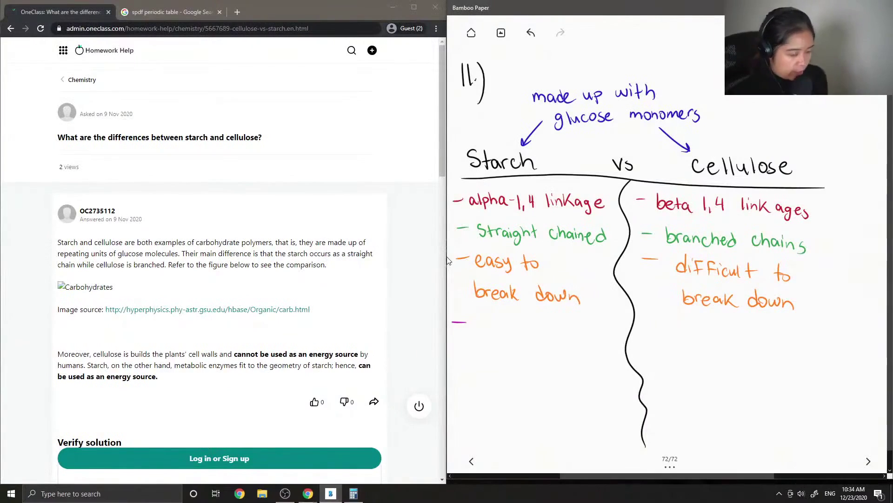
Step: Write 'energy source for humans' in magenta under Starch
mouse_move(479, 324)
left_mouse_down()
mouse_move(502, 325)
mouse_move(505, 340)
mouse_move(540, 329)
mouse_move(583, 336)
left_mouse_up()
left_click_drag(483, 358, 492, 357)
left_click_drag(498, 357, 575, 365)
left_click_drag(583, 359, 578, 372)
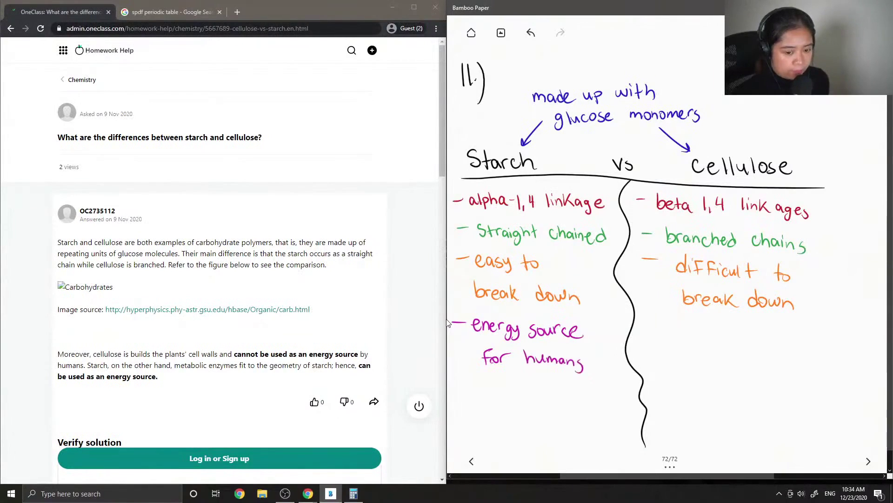
Step: Write '- builds plant cell walls' in magenta under Cellulose
left_click_drag(650, 320, 662, 319)
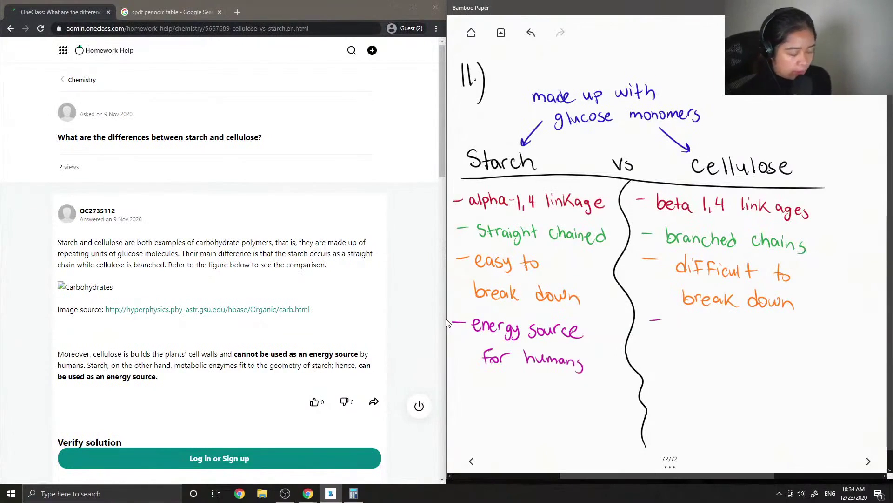
left_click_drag(672, 314, 692, 329)
mouse_move(695, 322)
left_mouse_down()
mouse_move(708, 332)
mouse_move(784, 340)
mouse_move(787, 332)
left_mouse_up()
mouse_move(683, 347)
left_mouse_down()
mouse_move(682, 360)
mouse_move(699, 360)
left_mouse_up()
mouse_move(704, 344)
left_mouse_down()
mouse_move(705, 361)
mouse_move(742, 354)
mouse_move(751, 367)
left_mouse_up()
left_click_drag(755, 351, 764, 372)
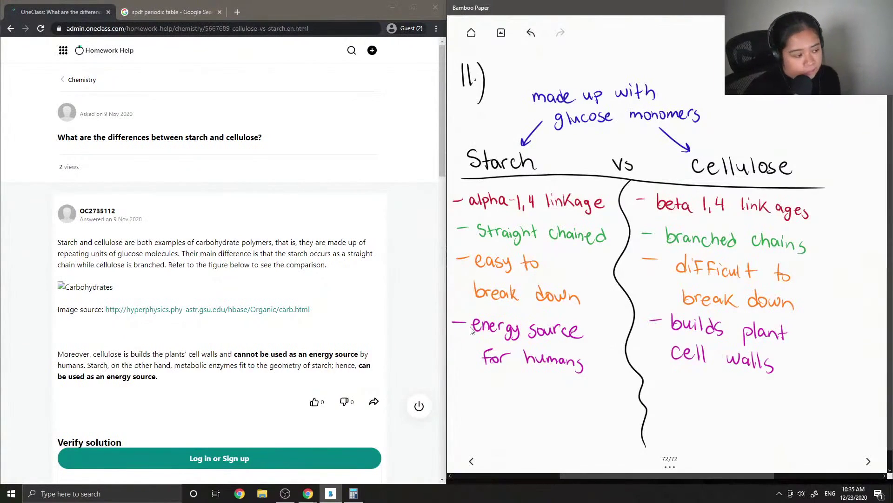
scroll(163, 319, "down", 1)
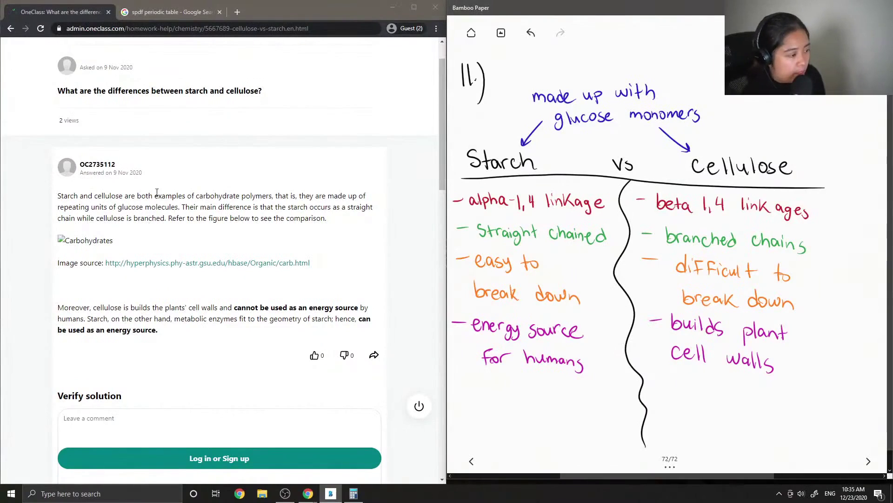
scroll(149, 200, "down", 1)
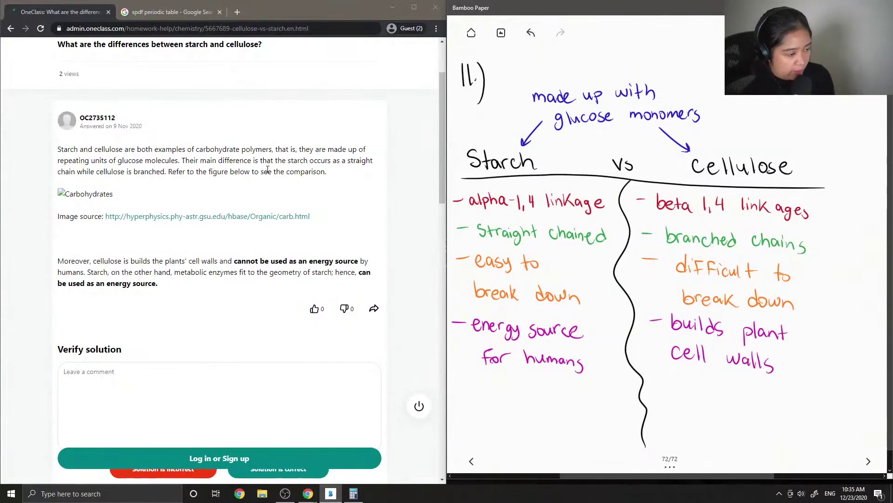
scroll(266, 171, "down", 1)
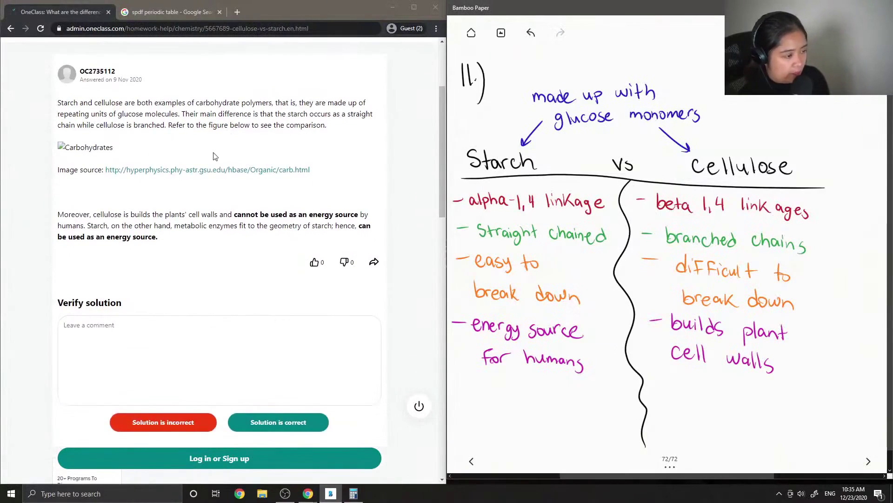
left_click(211, 170)
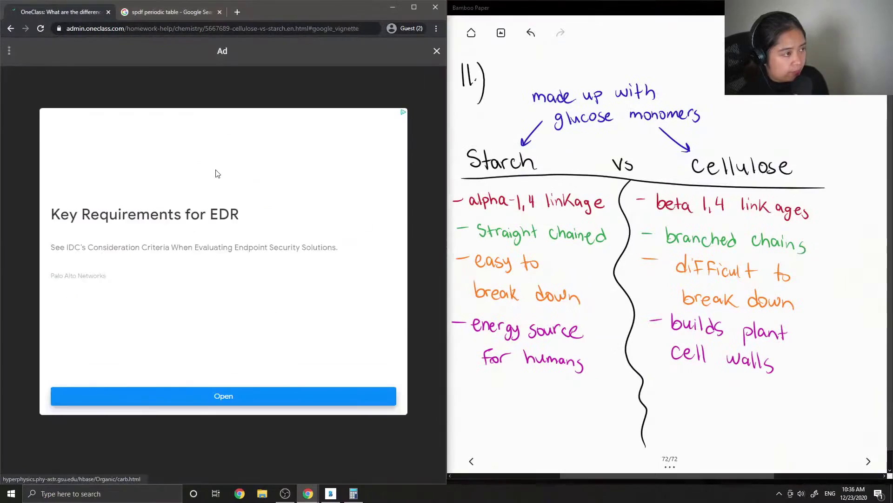
left_click(11, 29)
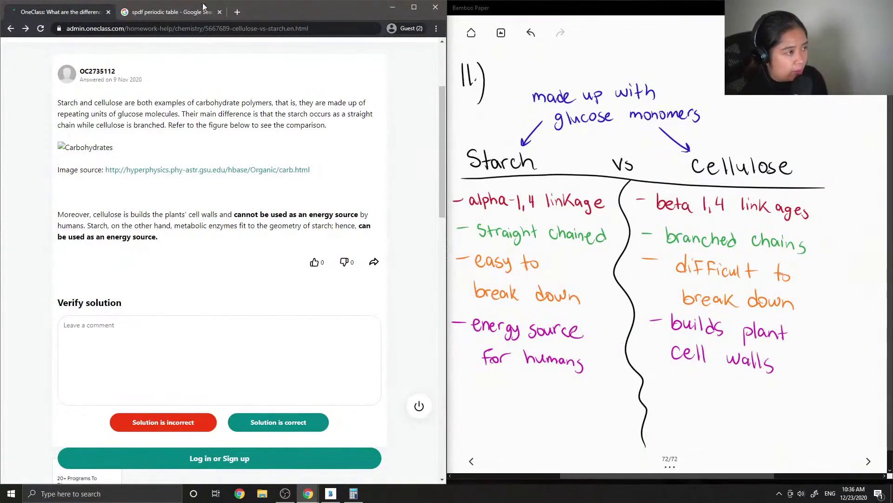
Step: Search Google Images for 'cellulose vs starch'
left_click(165, 12)
left_click(153, 52)
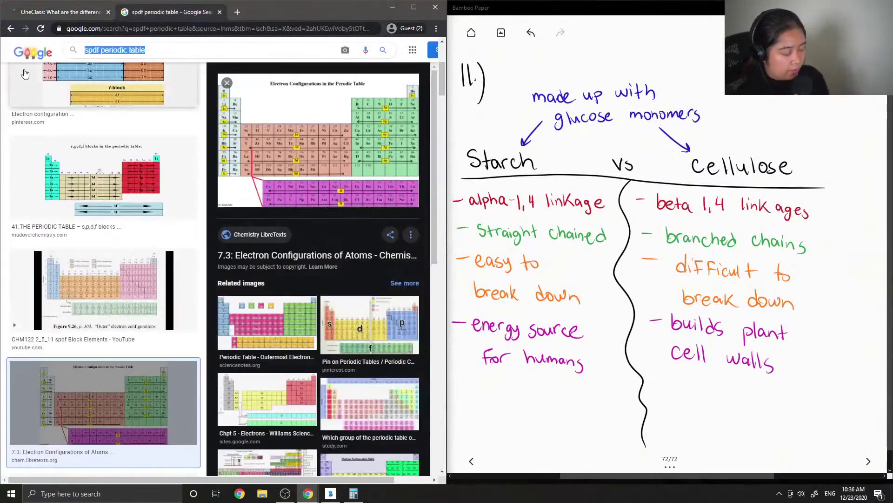
type("cellulose ")
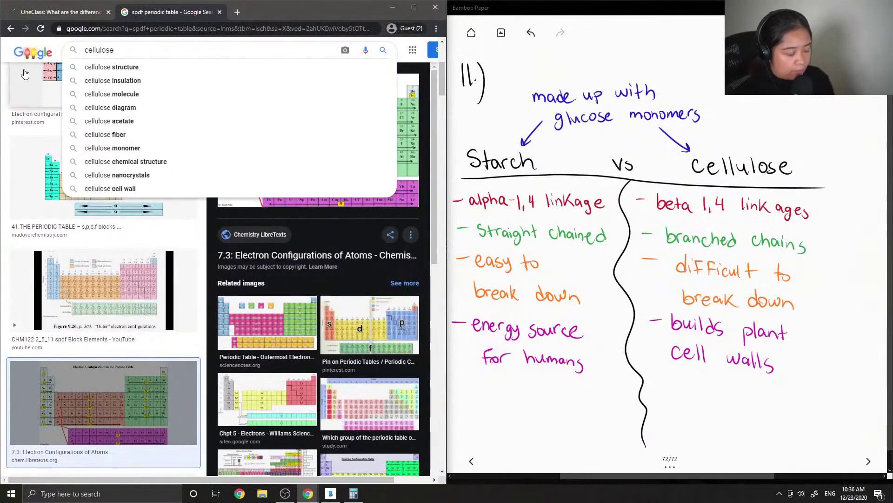
type("vs starch")
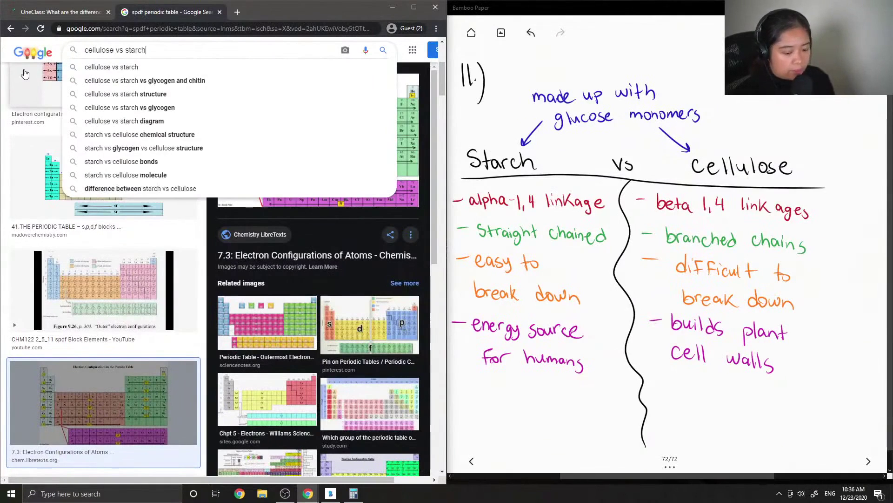
key("Return")
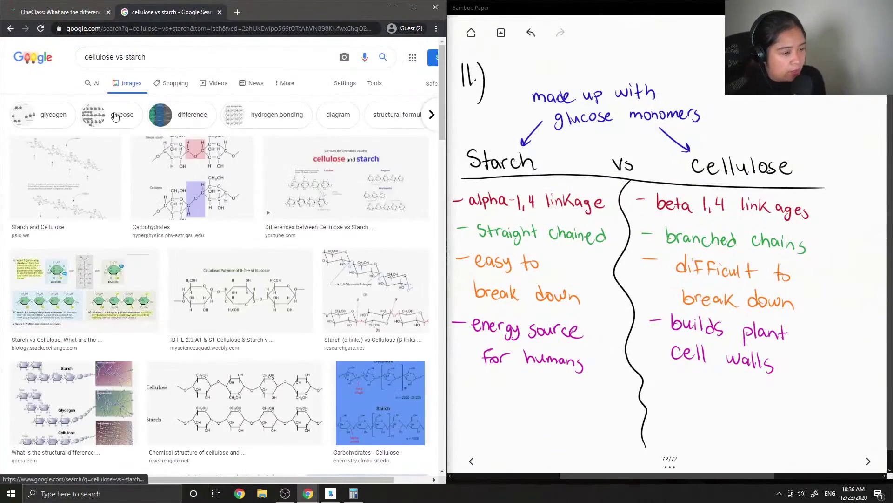
Step: View the Carbohydrates diagram enlarged, close it, and return to OneClass
left_click(227, 205)
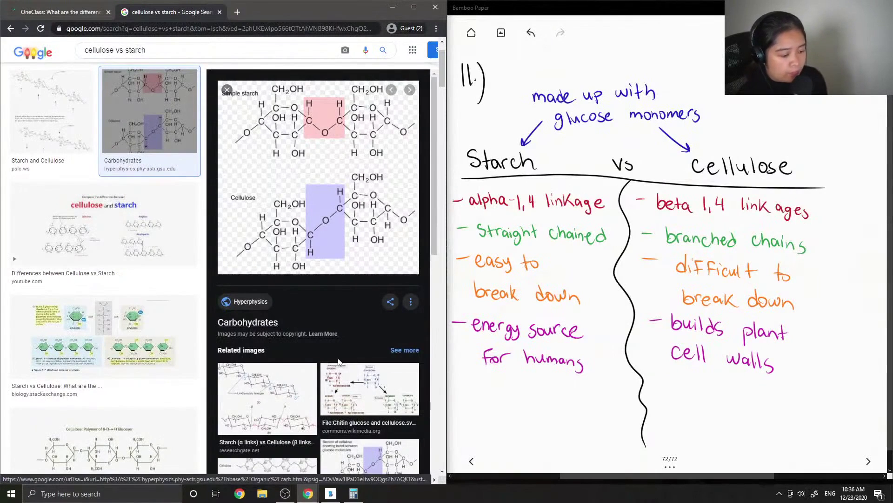
scroll(343, 400, "down", 2)
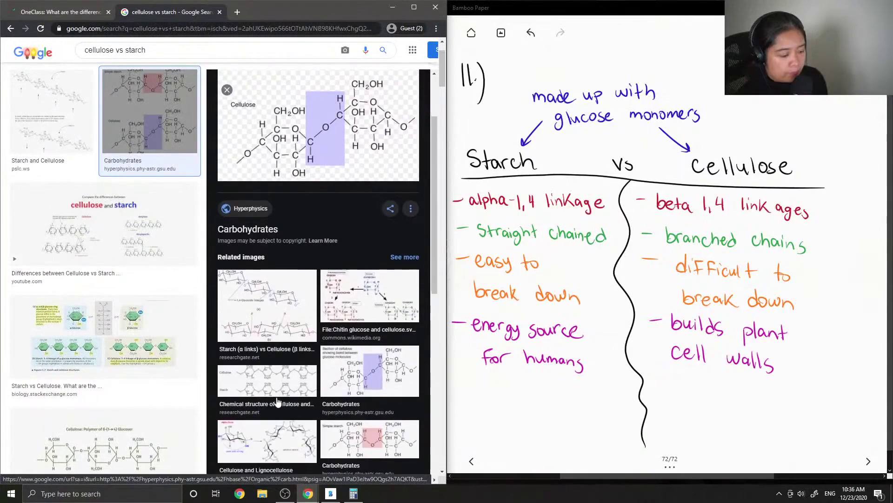
left_click(227, 90)
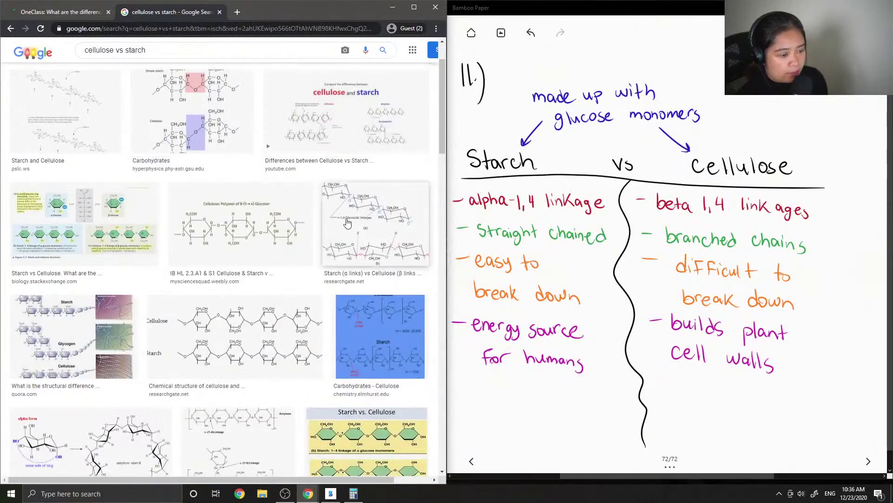
left_click(18, 11)
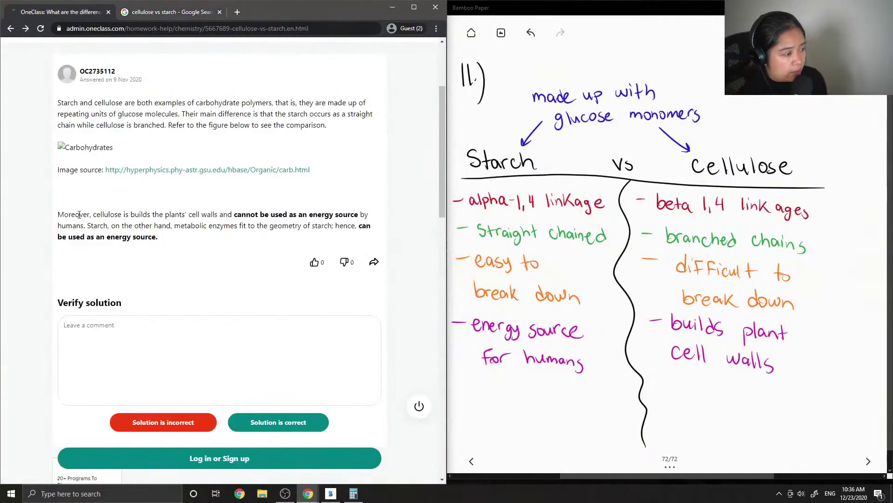
Step: Review the answer, highlighting the energy source and metabolic enzymes phrases
scroll(79, 214, "down", 1)
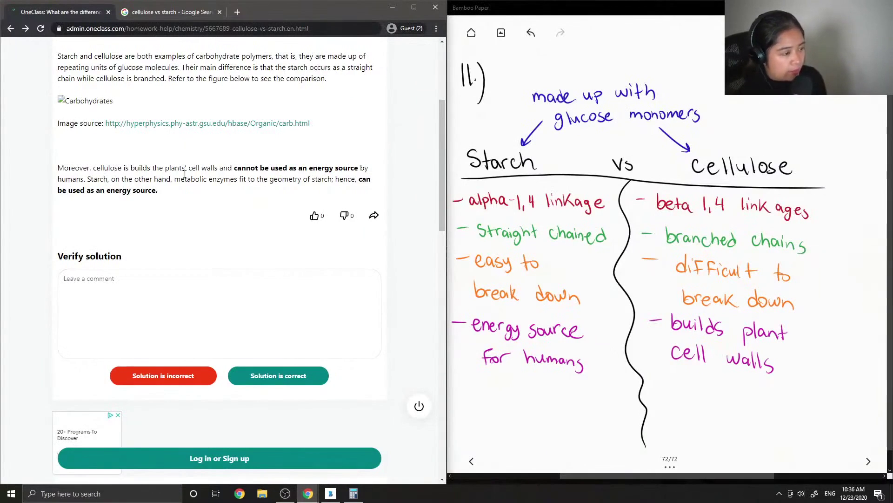
left_click_drag(269, 169, 292, 168)
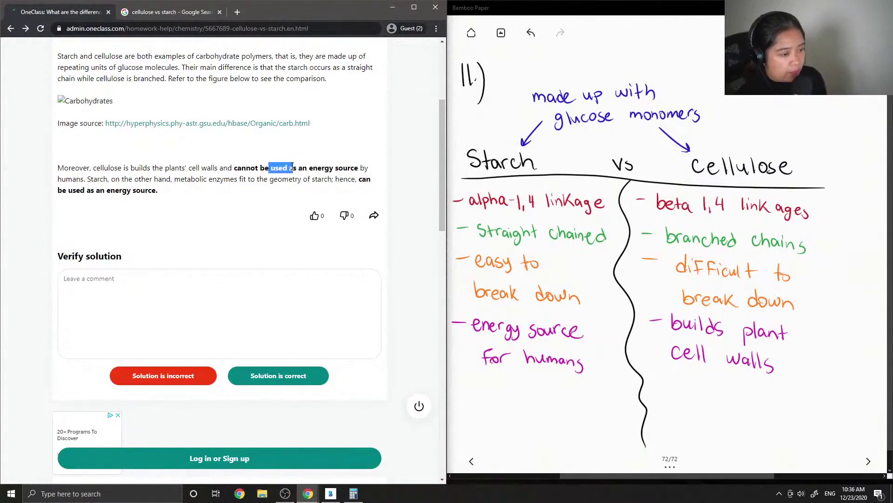
left_click(301, 167)
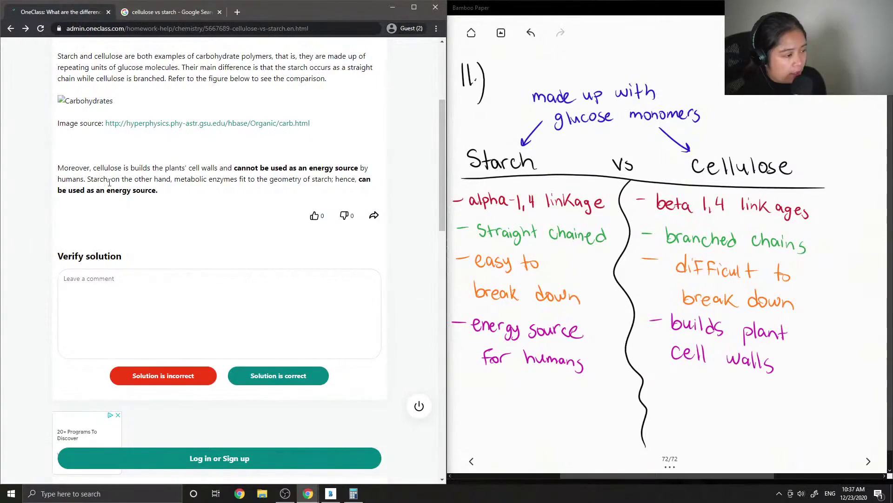
left_click_drag(190, 180, 230, 179)
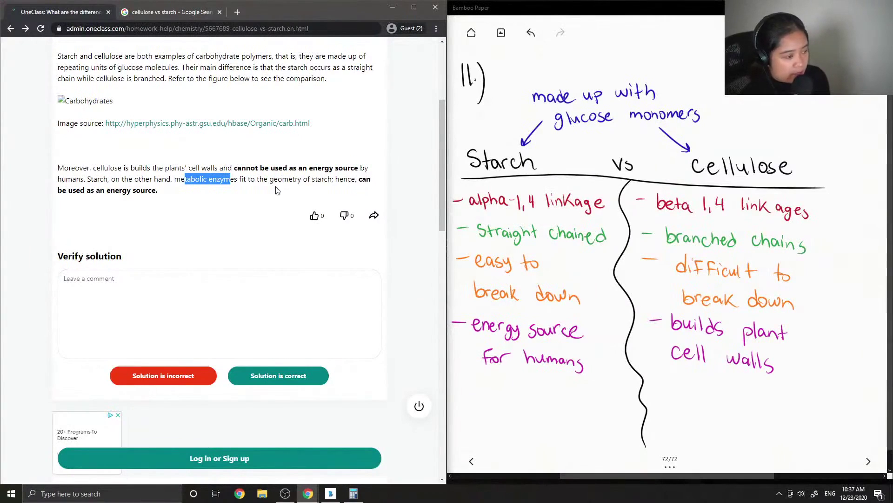
Step: Start a verification comment reading 'This soluti' in the Leave a comment box
scroll(165, 249, "down", 1)
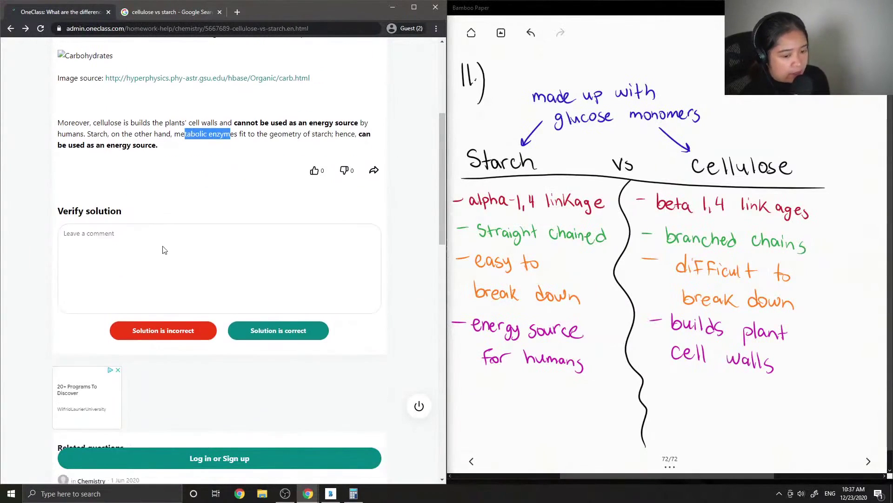
left_click(172, 270)
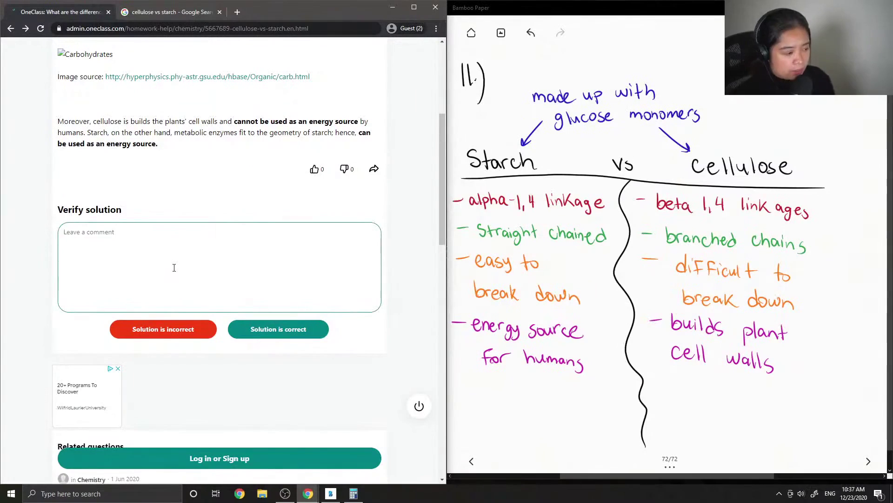
type("This s")
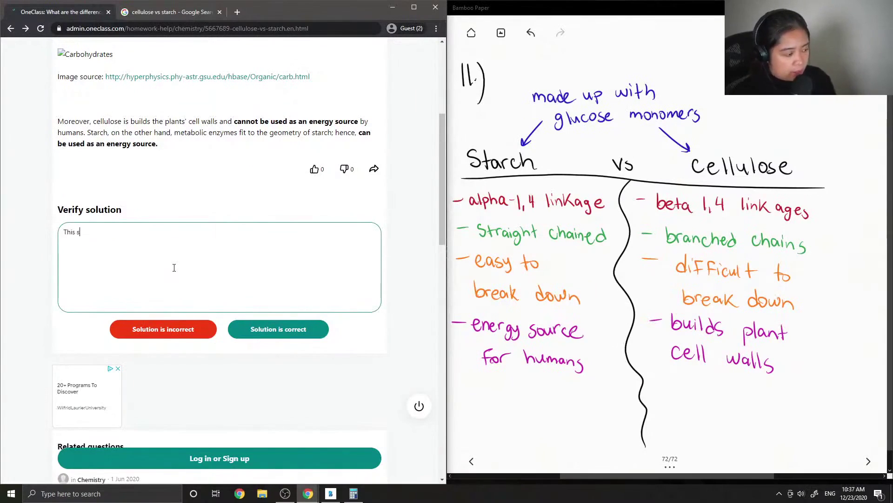
type("olution")
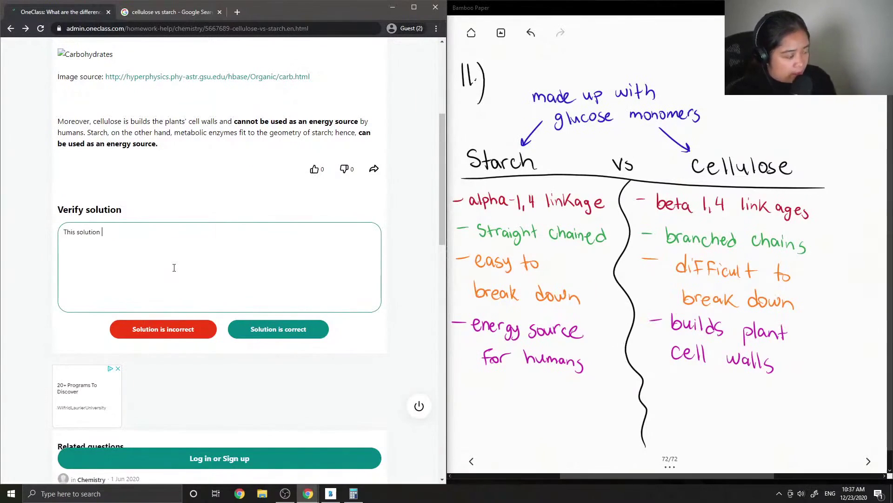